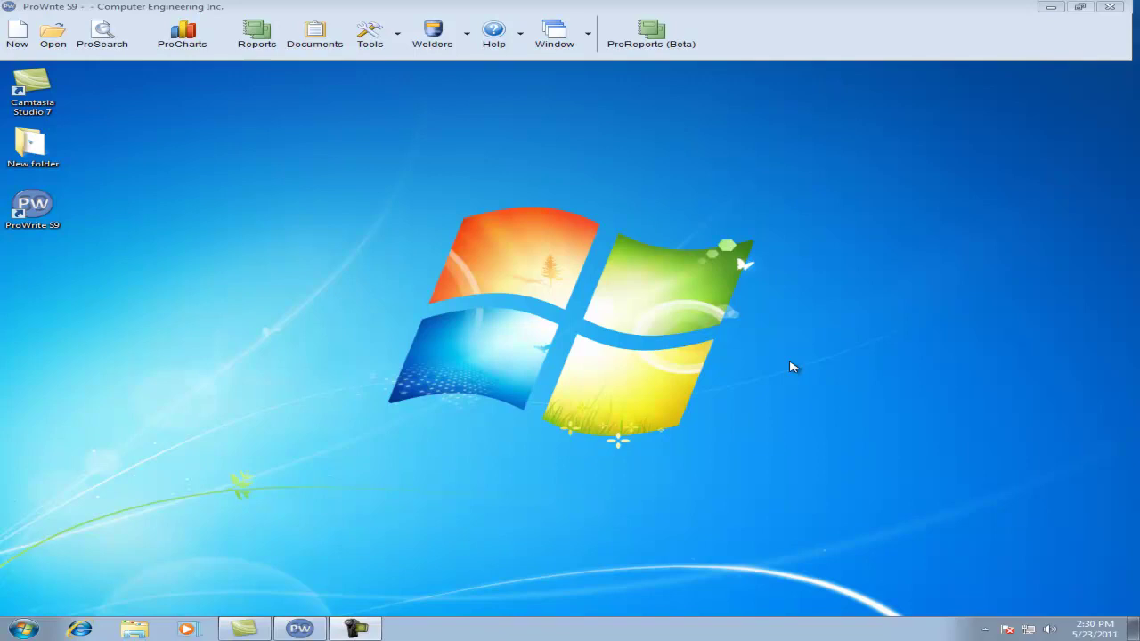
- Create a new form of type Preliminary WPS from the Create New Form dialog
left_click(18, 41)
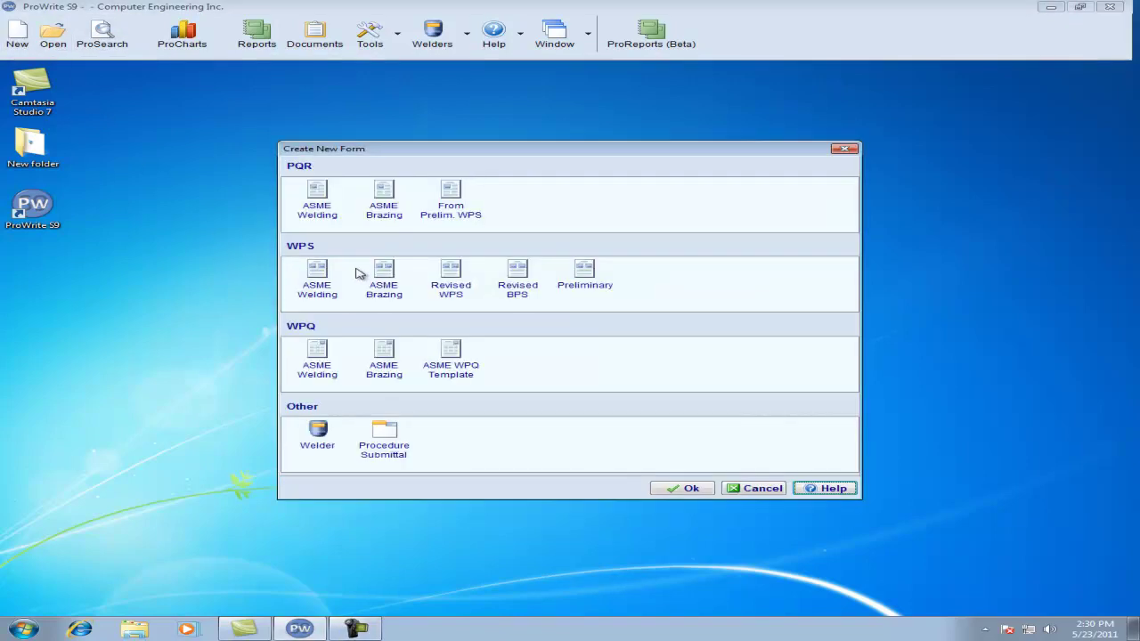
left_click(581, 275)
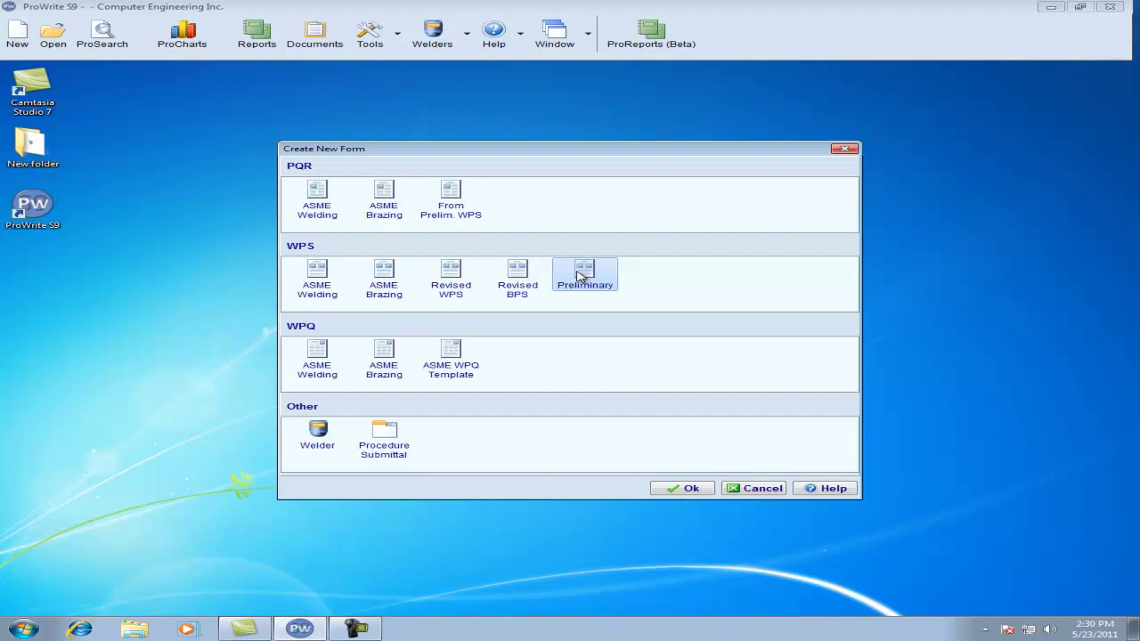
left_click(691, 489)
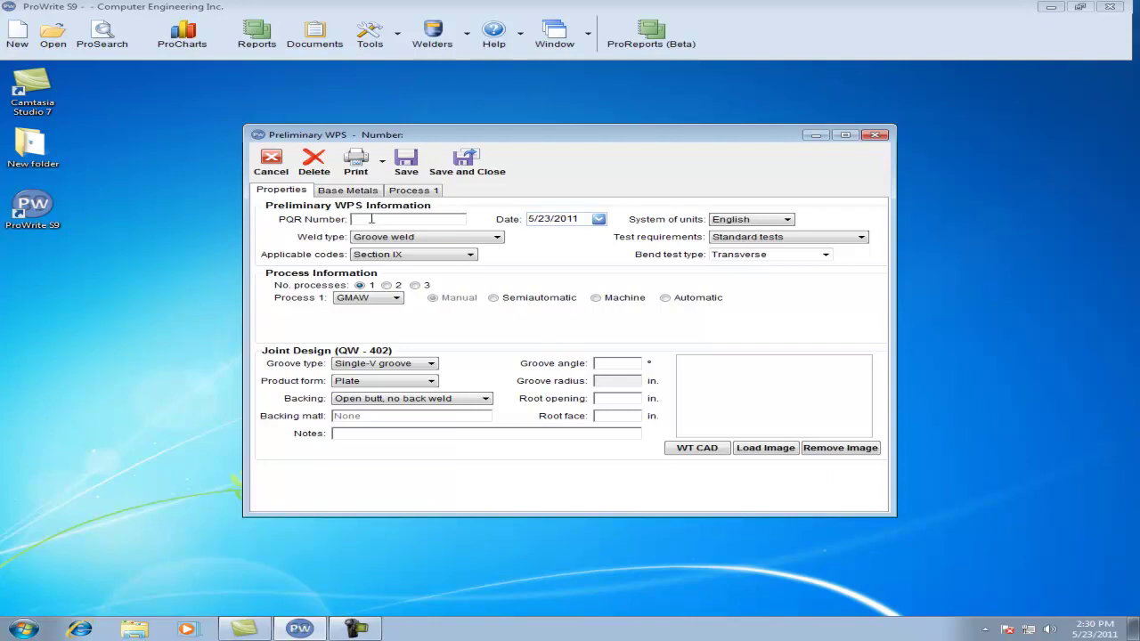
- Enter 'PQR #1' as the PQR number, leaving date, units, weld type, tests and code unchanged
type("PQR #1")
key("Tab")
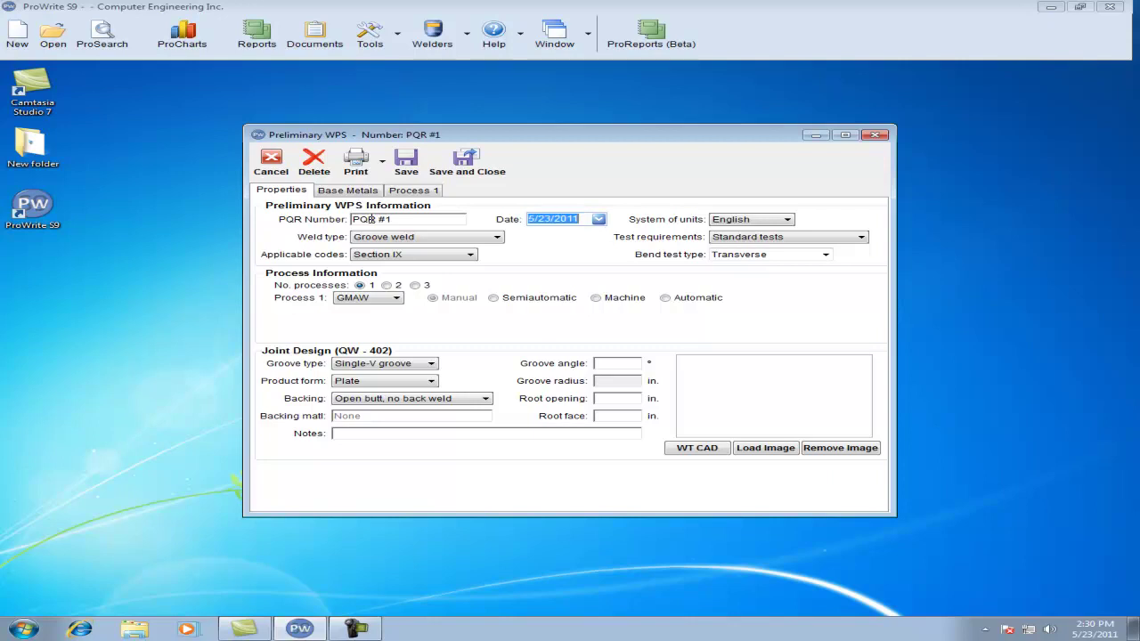
key("Tab")
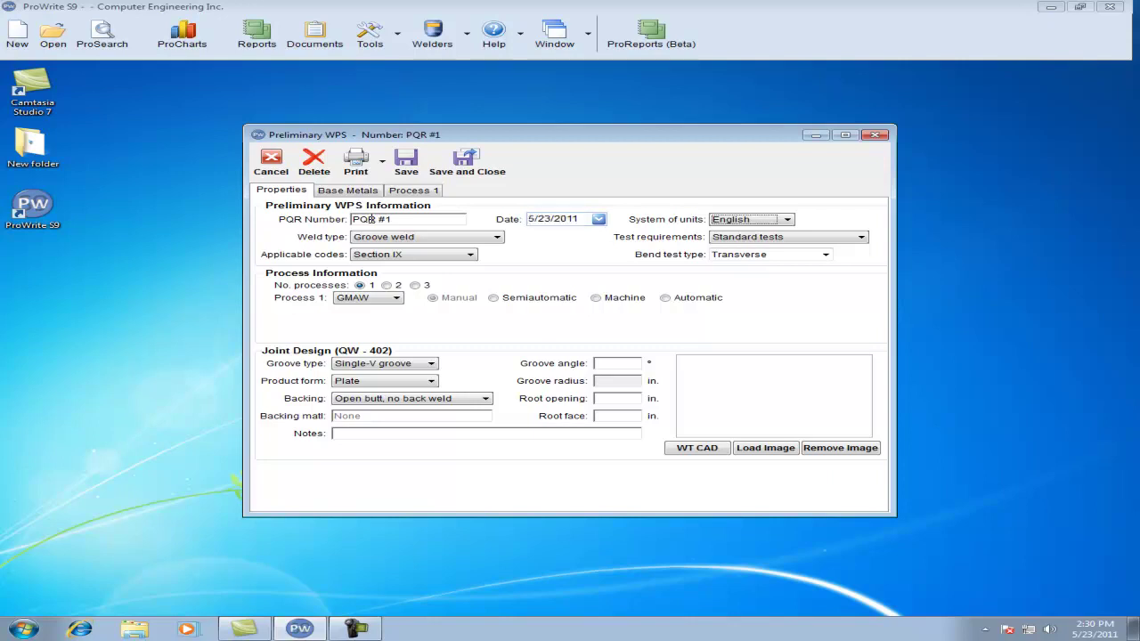
key("Tab")
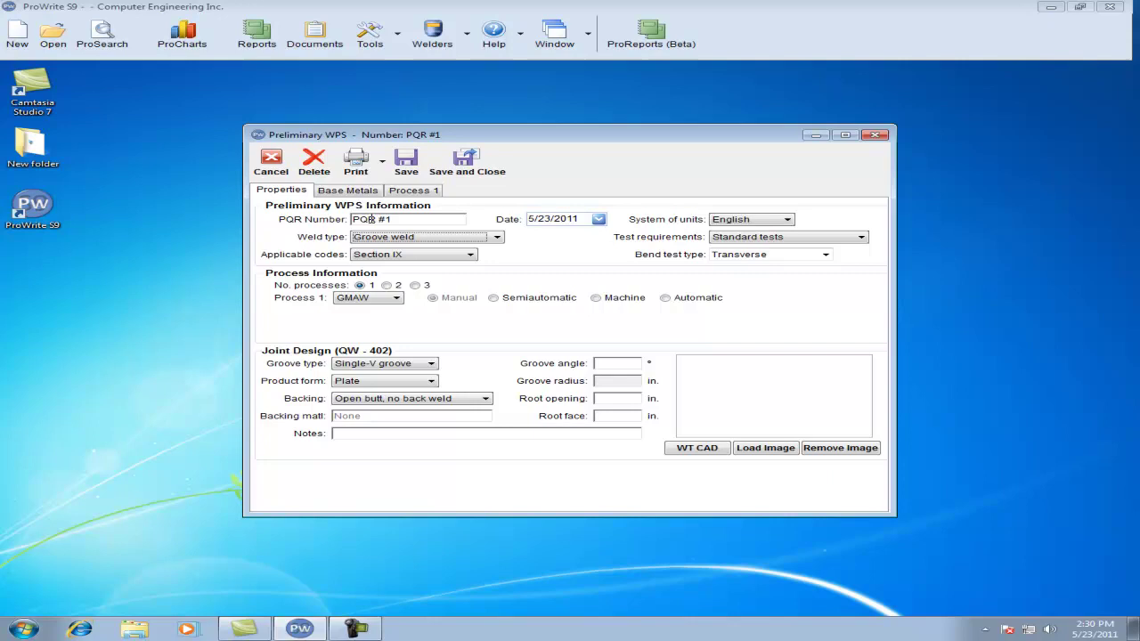
key("Tab")
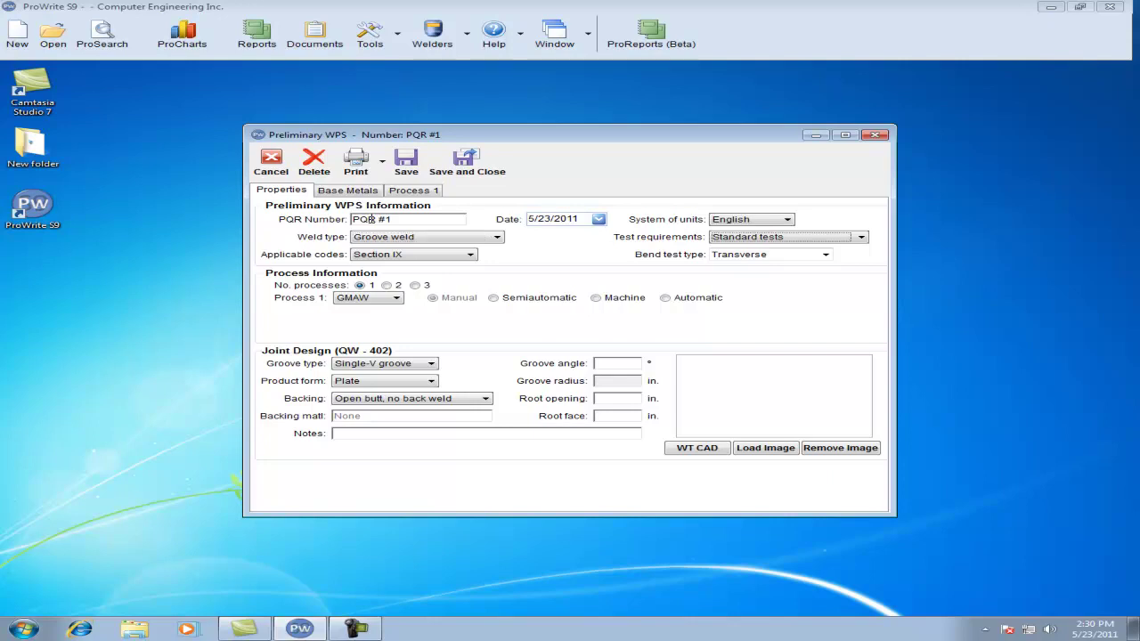
key("Tab")
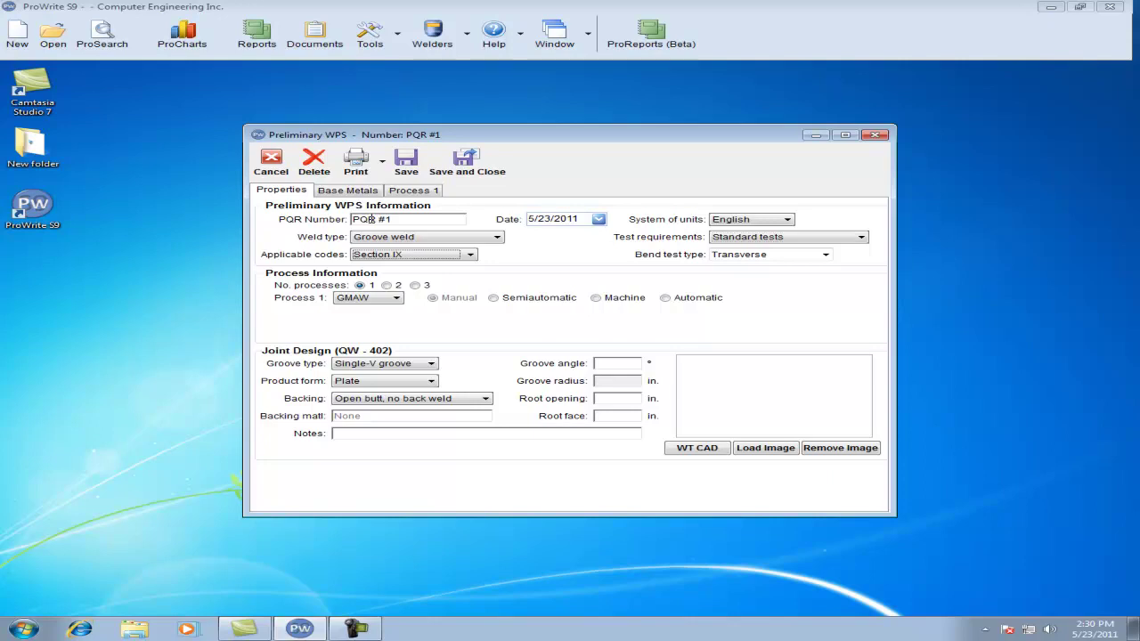
key("Tab")
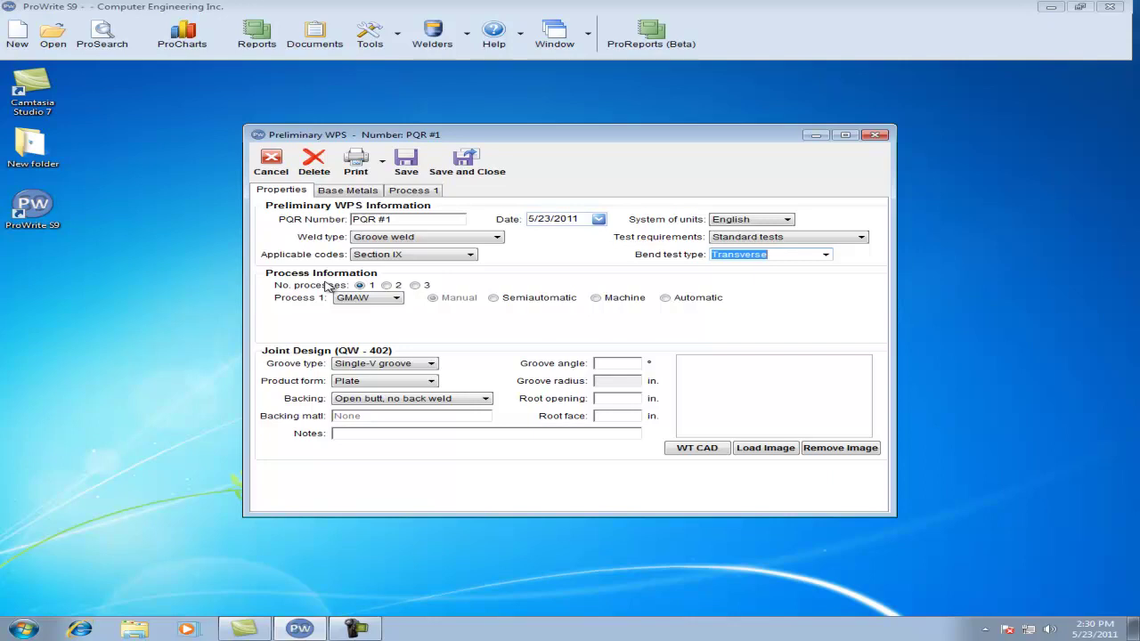
- Set Process 1 to SMAW and the groove angle to 70°
left_click(395, 299)
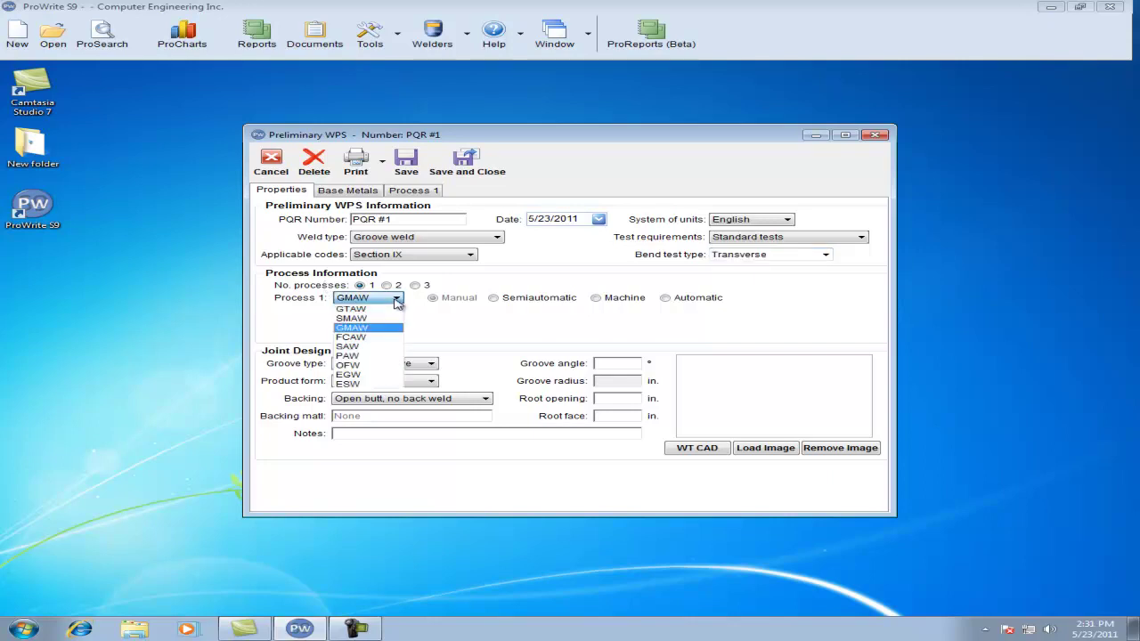
left_click(378, 319)
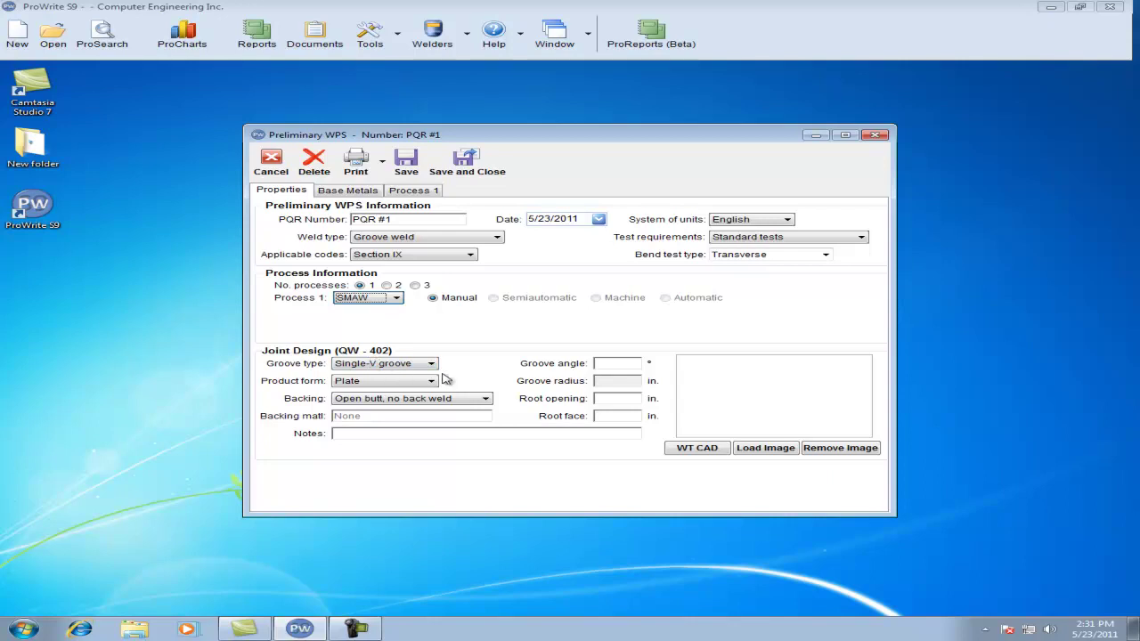
left_click(611, 362)
type("70")
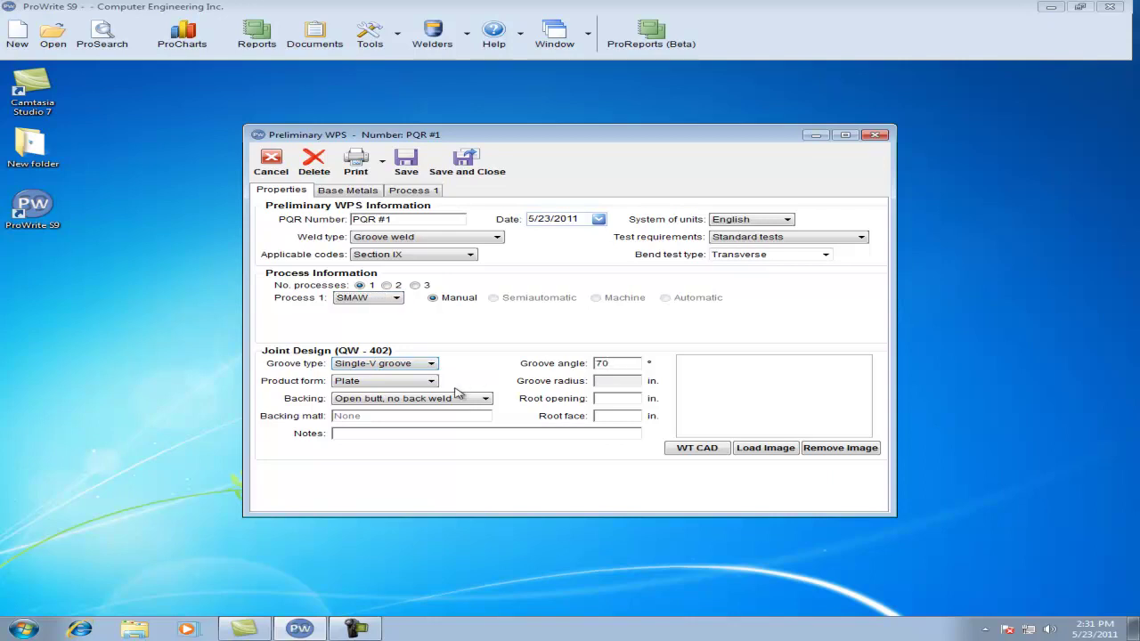
- Set Backing used with Steel backing material, 1/8 in root opening and 1/16 in root face
left_click(489, 405)
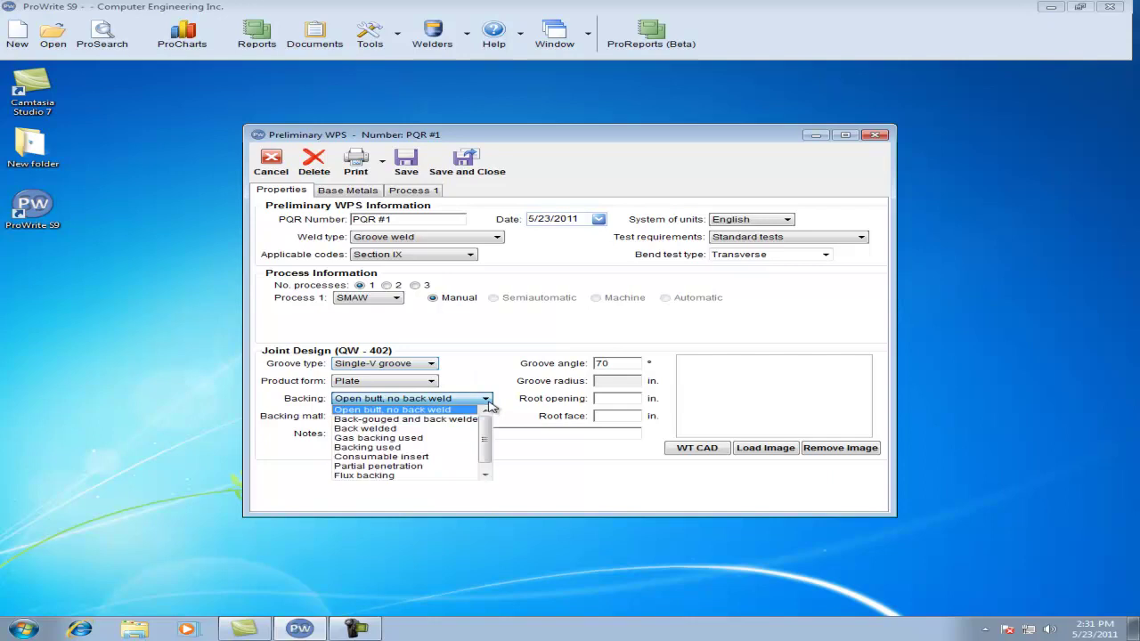
left_click(400, 449)
left_click(613, 399)
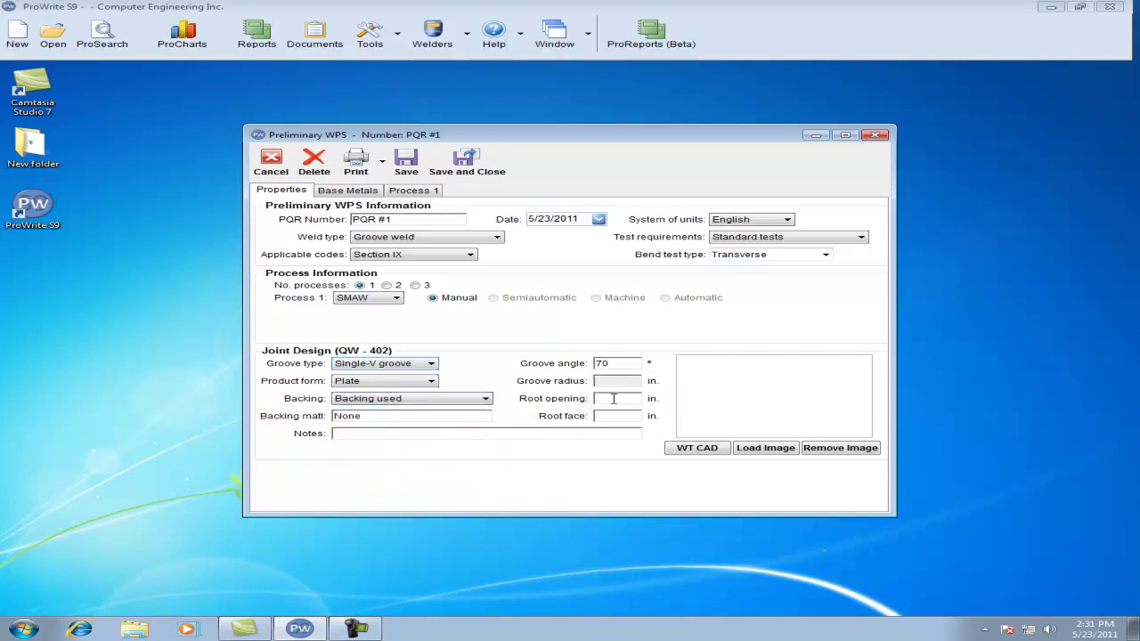
type("1/8")
left_click_drag(462, 416, 311, 421)
type("Steel")
key("Tab")
type("1/16")
- Load the Svee single vee groove image, filtered by weld and joint type, then show Base Metals
left_click(762, 451)
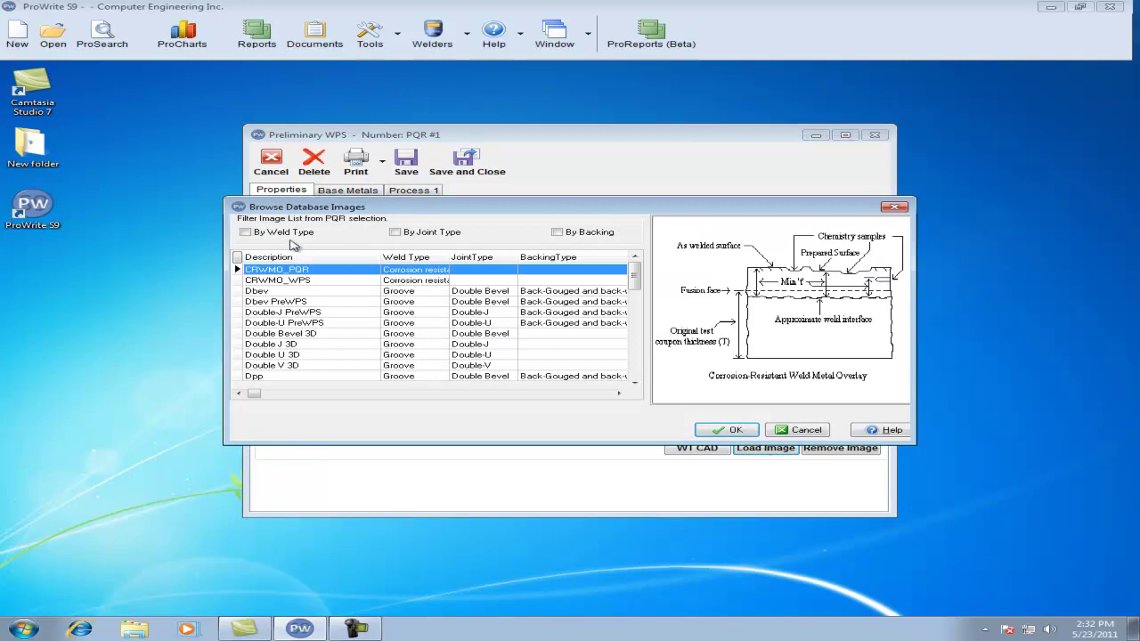
left_click(245, 231)
left_click(394, 233)
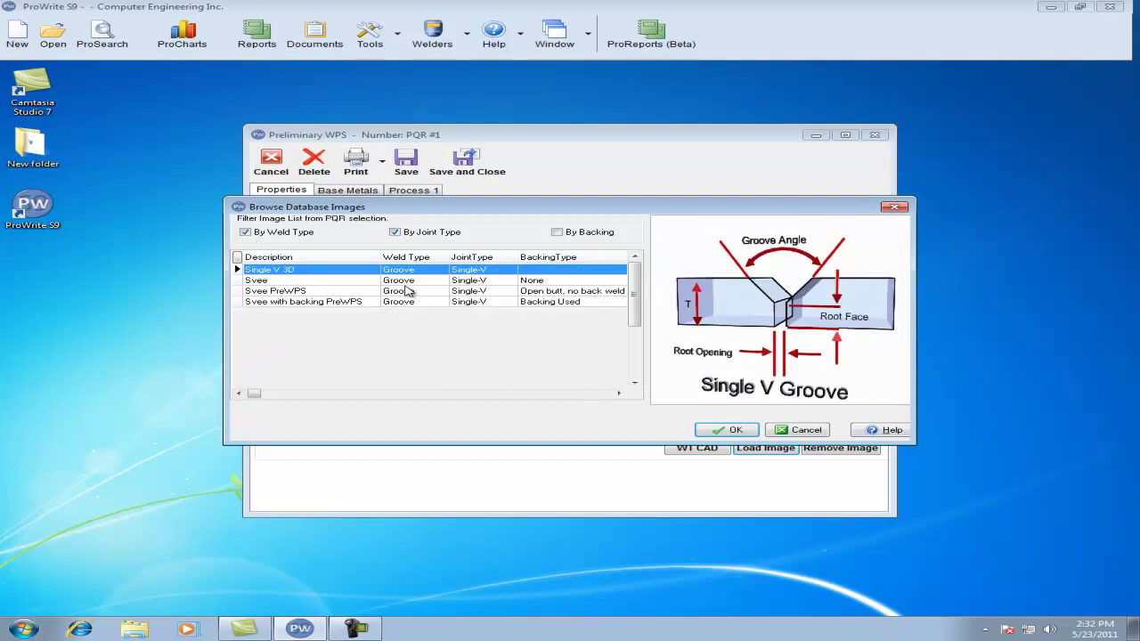
left_click(360, 282)
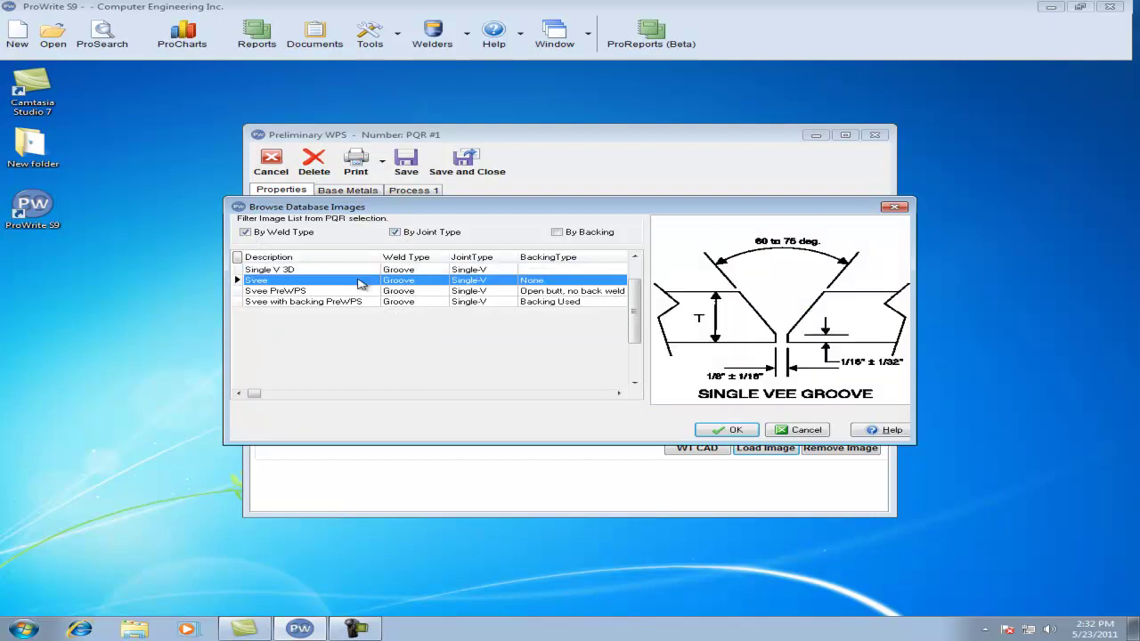
left_click(732, 431)
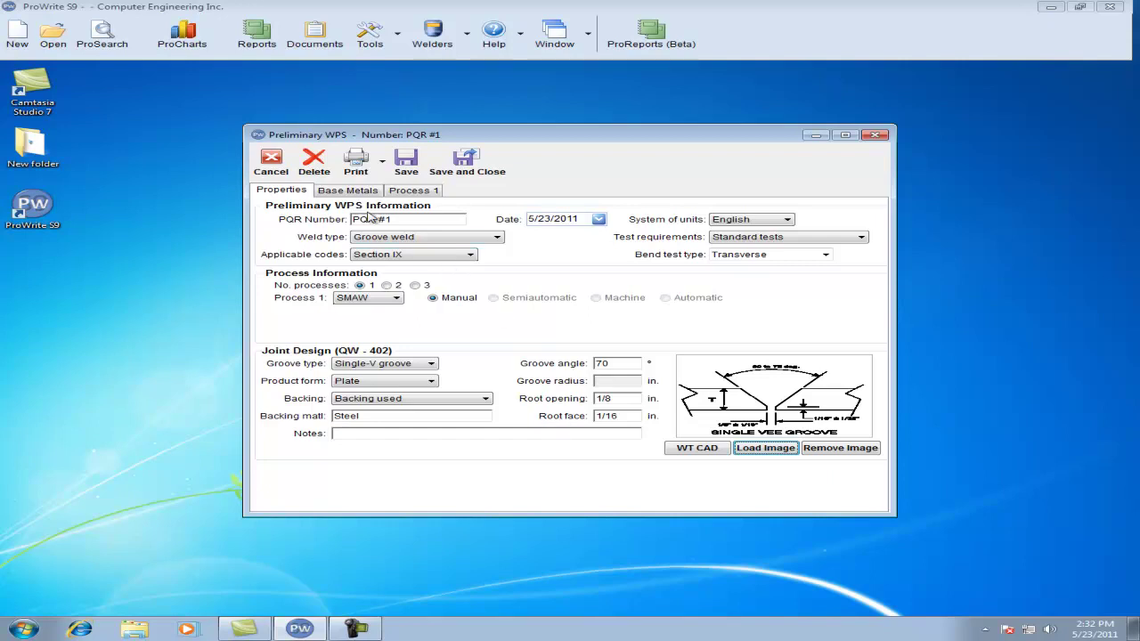
left_click(346, 193)
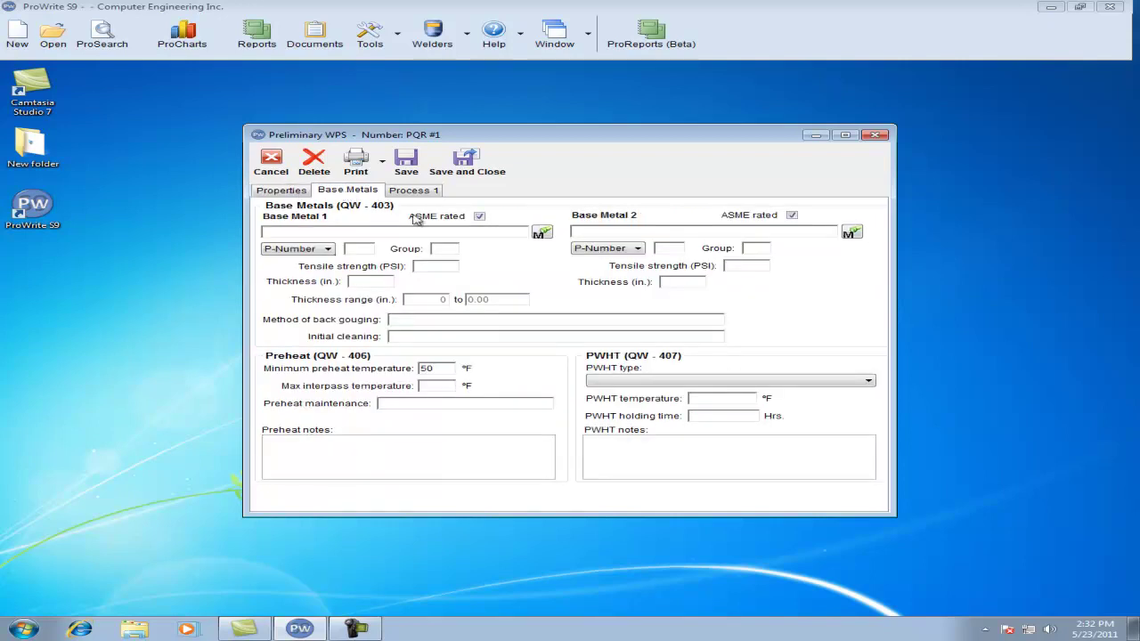
- Search the metals database for SA-106 and pick SA-106, Grade B as Base Metal 1
left_click(542, 232)
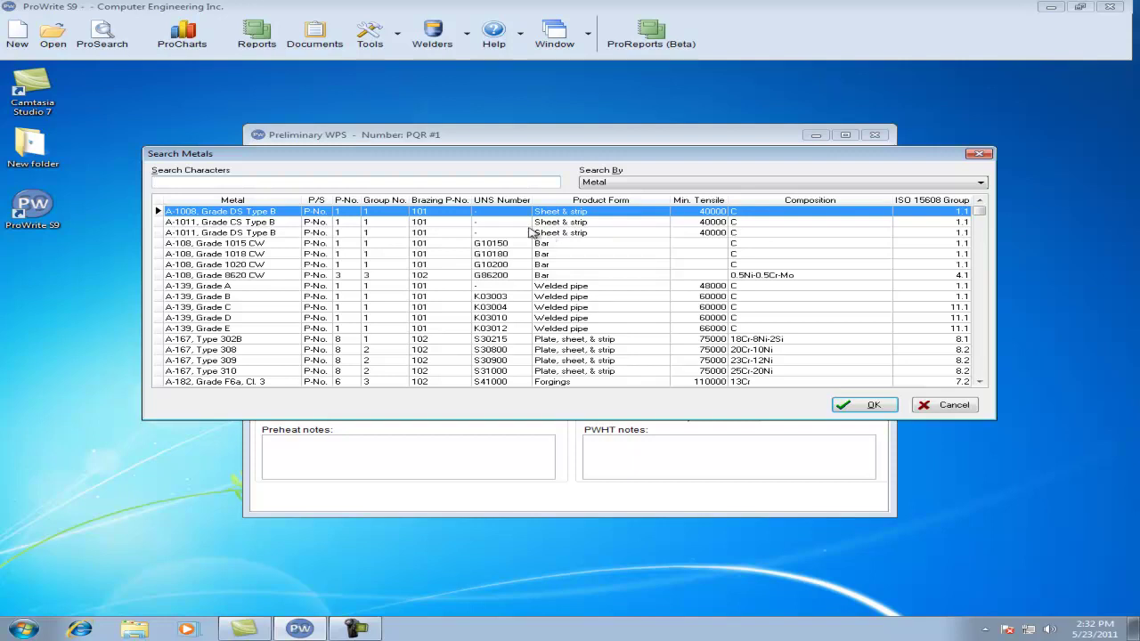
type("S")
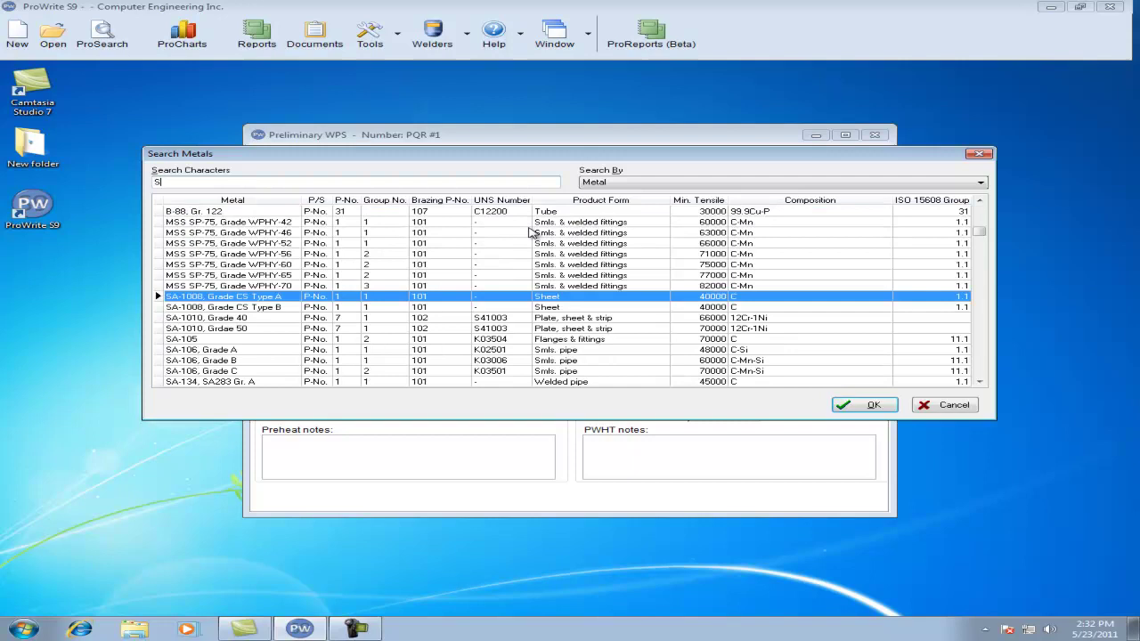
type("A-106")
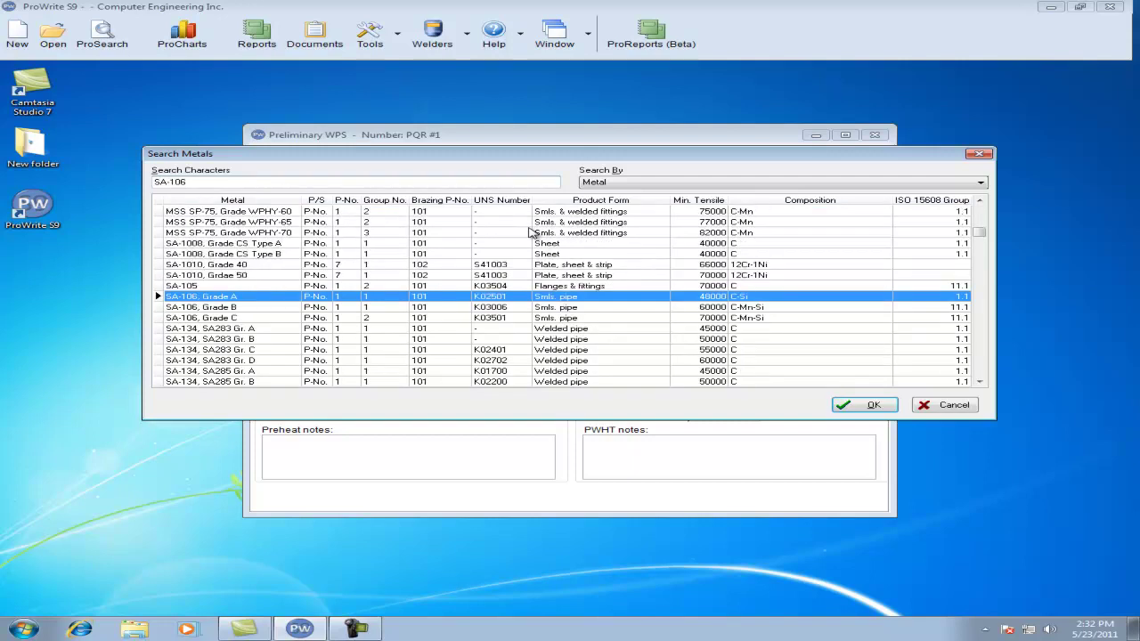
left_click(247, 309)
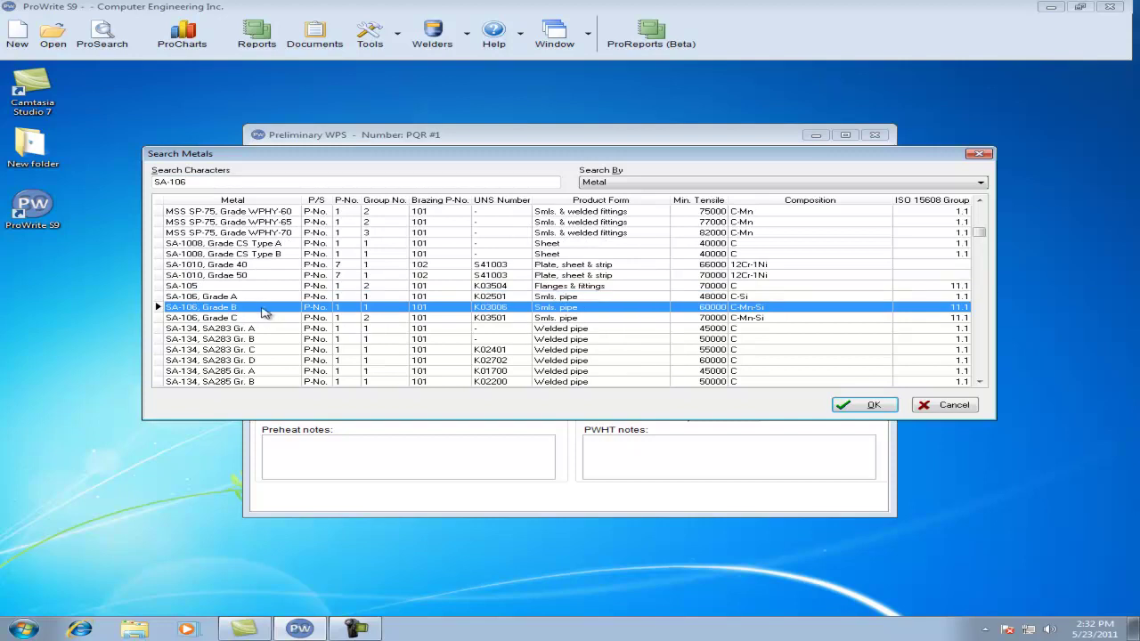
left_click(868, 406)
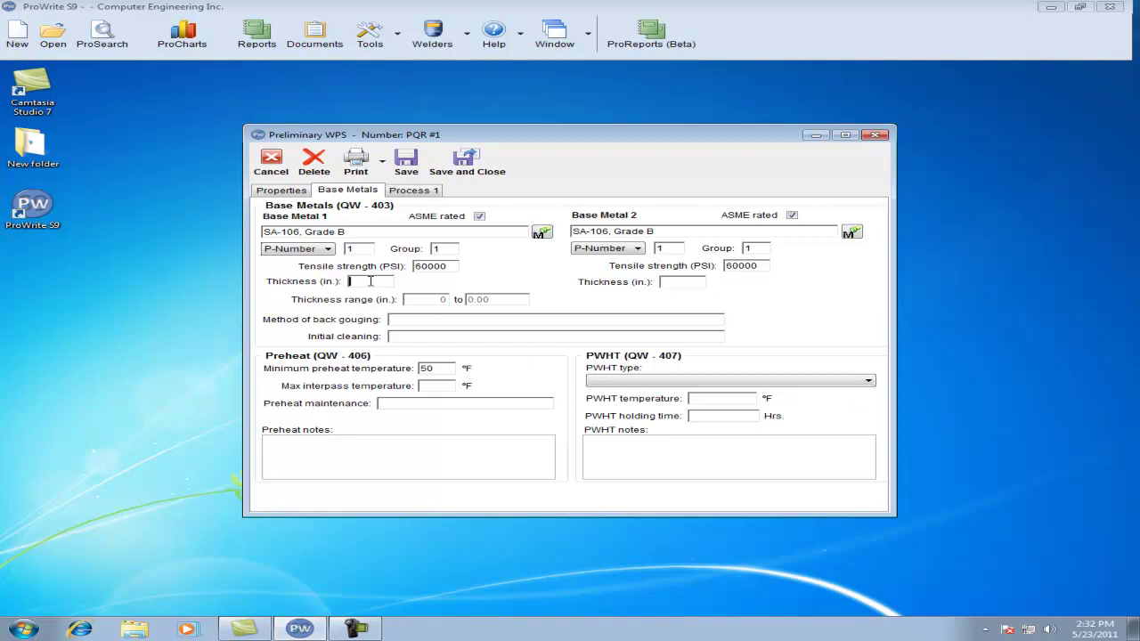
- Enter 0.5 in thickness, None for back gouging and Wire Brush for initial cleaning
type("0.5")
left_click(412, 319)
type("None")
key("Tab")
type("Wire Brush")
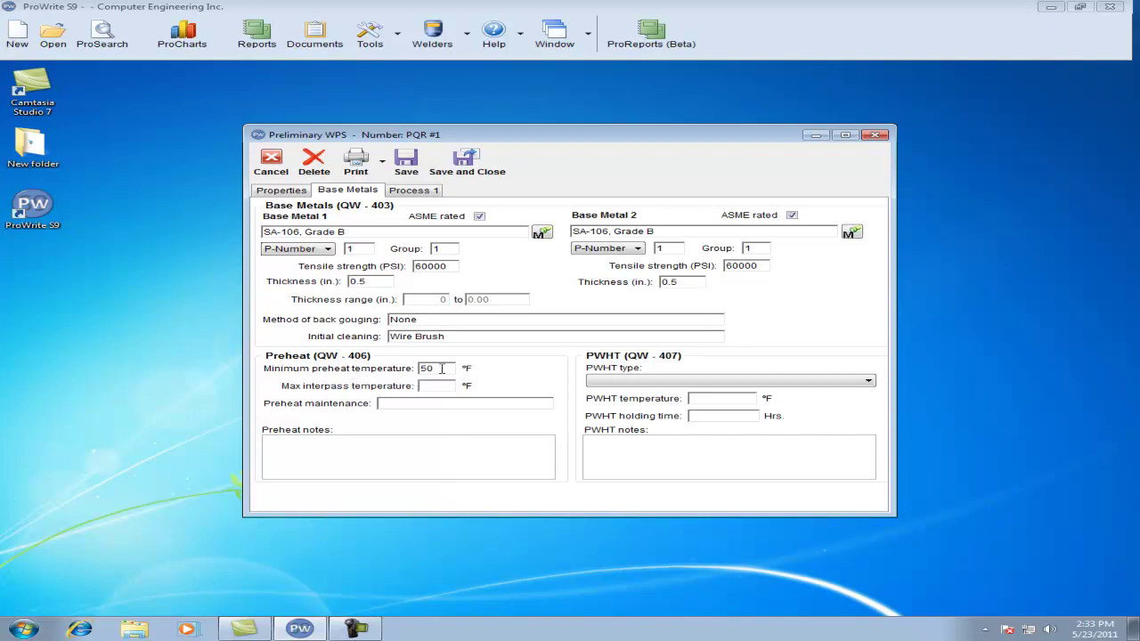
- Set 500 °F max interpass, None for preheat maintenance, and 'No PWHT will be performed'
left_click(439, 386)
type("500")
type("None")
left_click(767, 381)
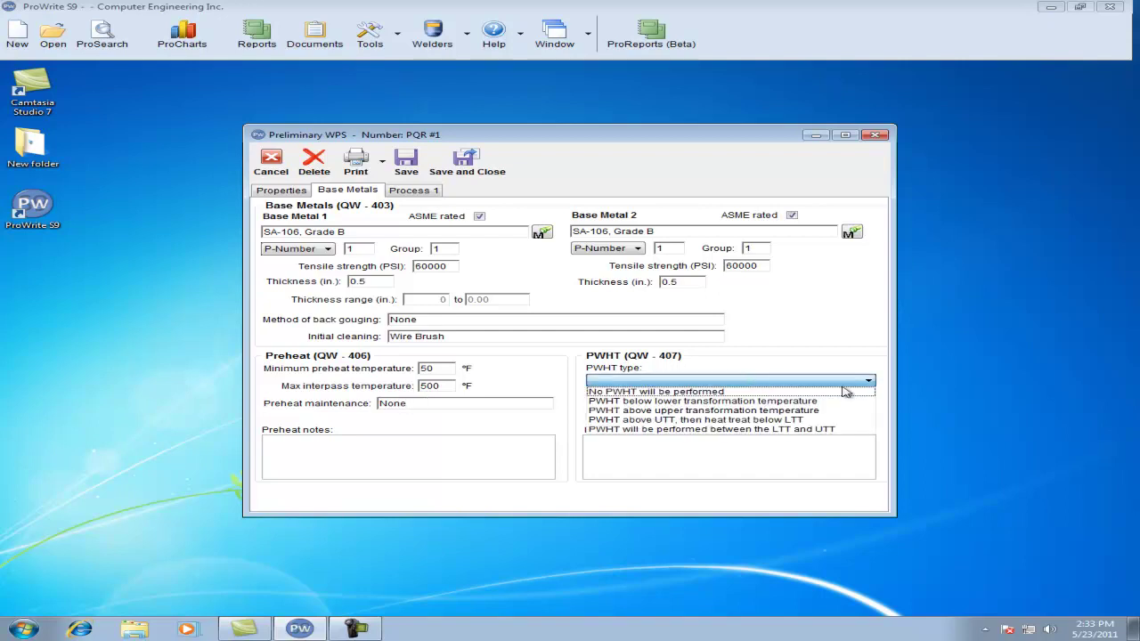
left_click(706, 394)
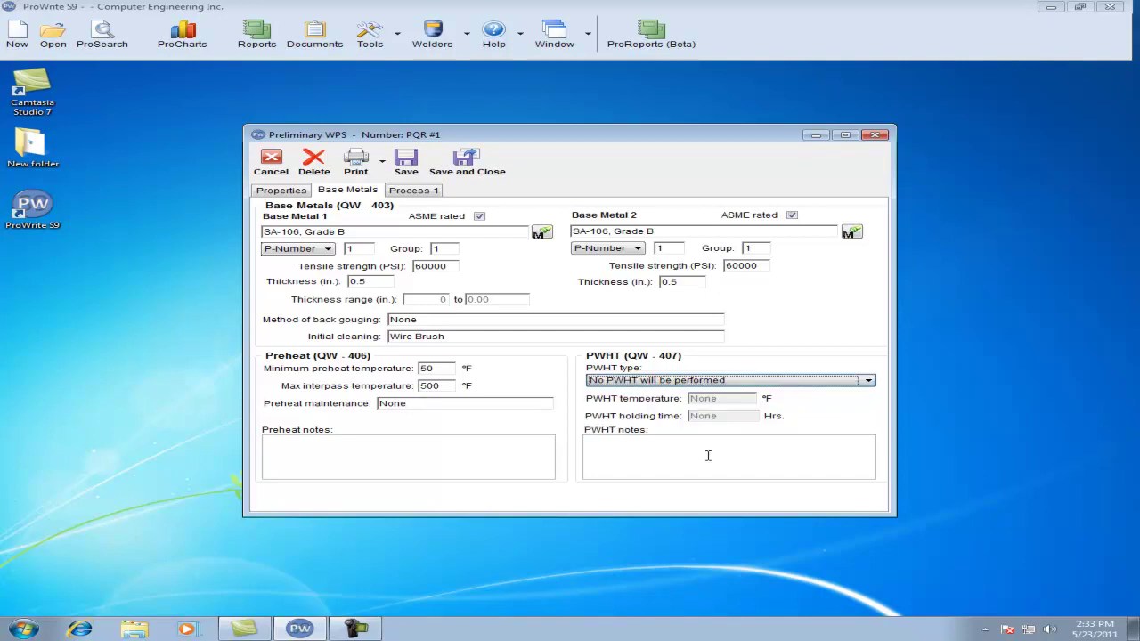
left_click(702, 450)
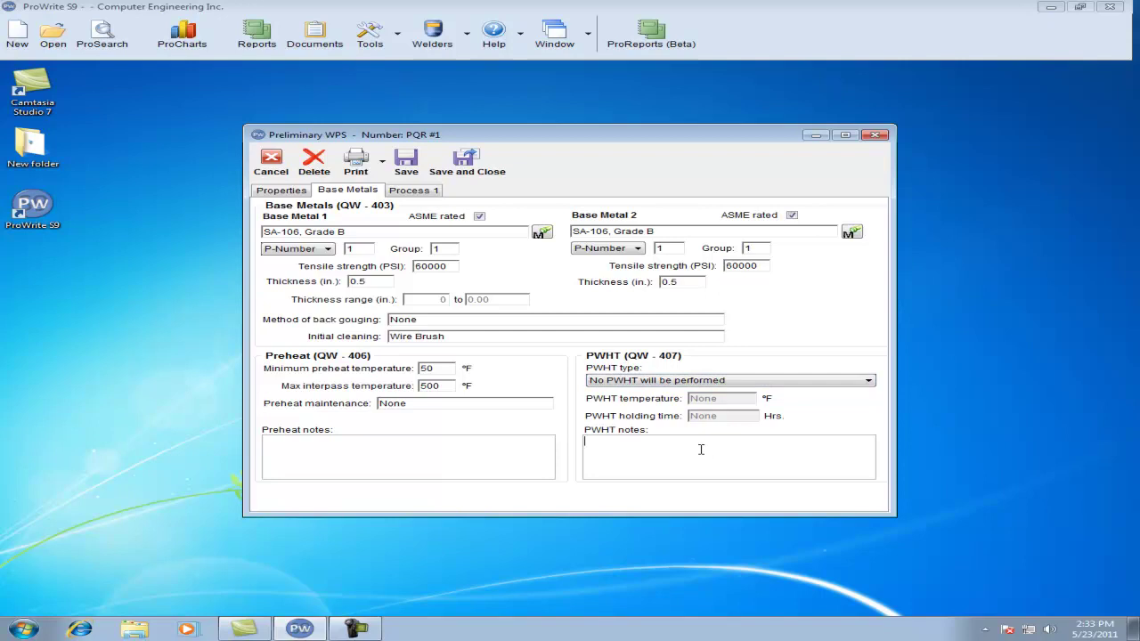
- Choose E6010 as the Process 1 filler metal and enter 0.5 in weld thickness
left_click(412, 192)
left_click(555, 238)
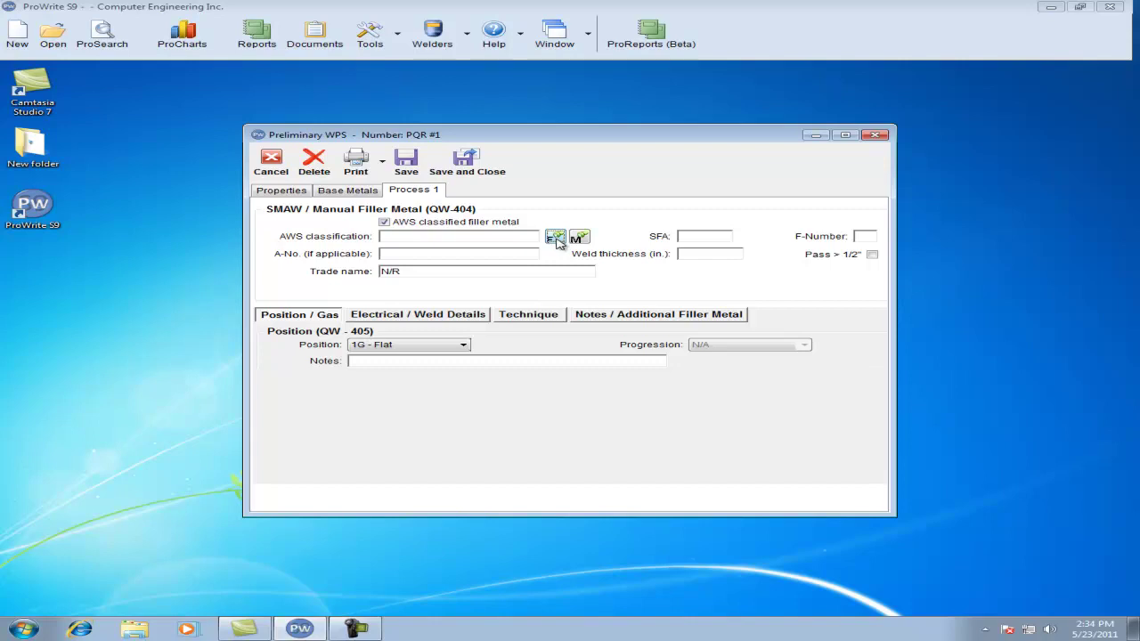
left_click(556, 238)
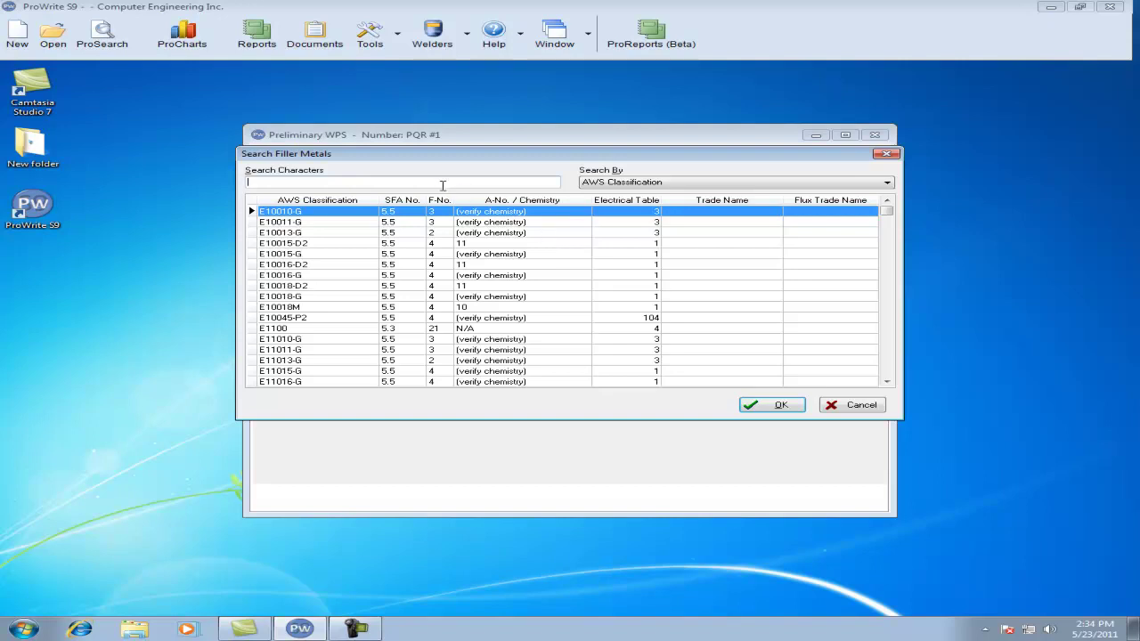
type("E6010")
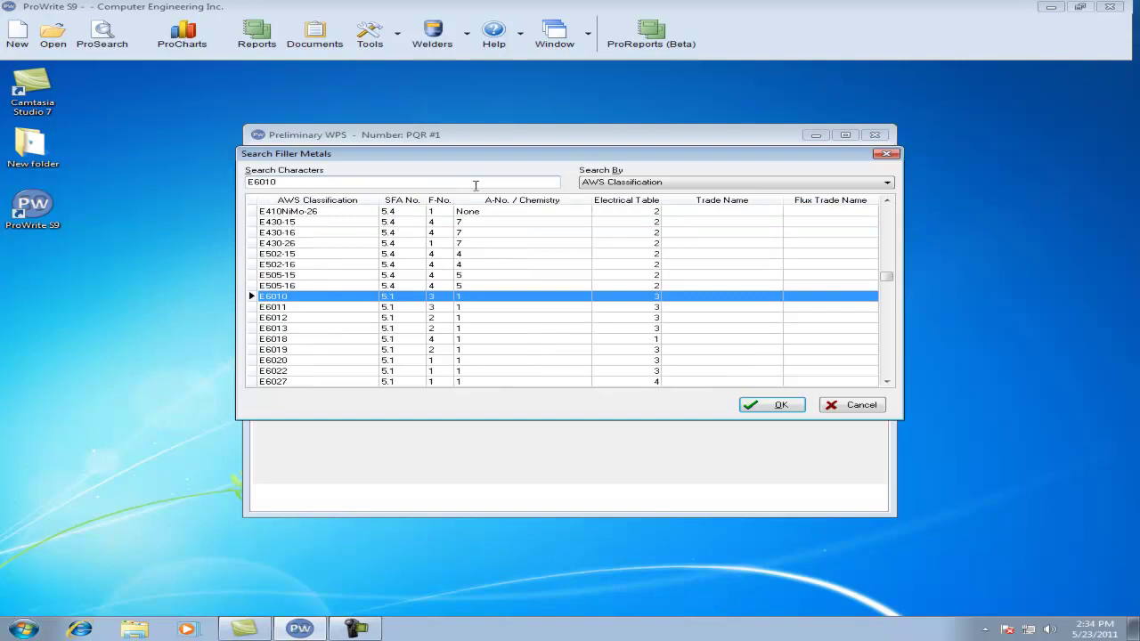
left_click(771, 404)
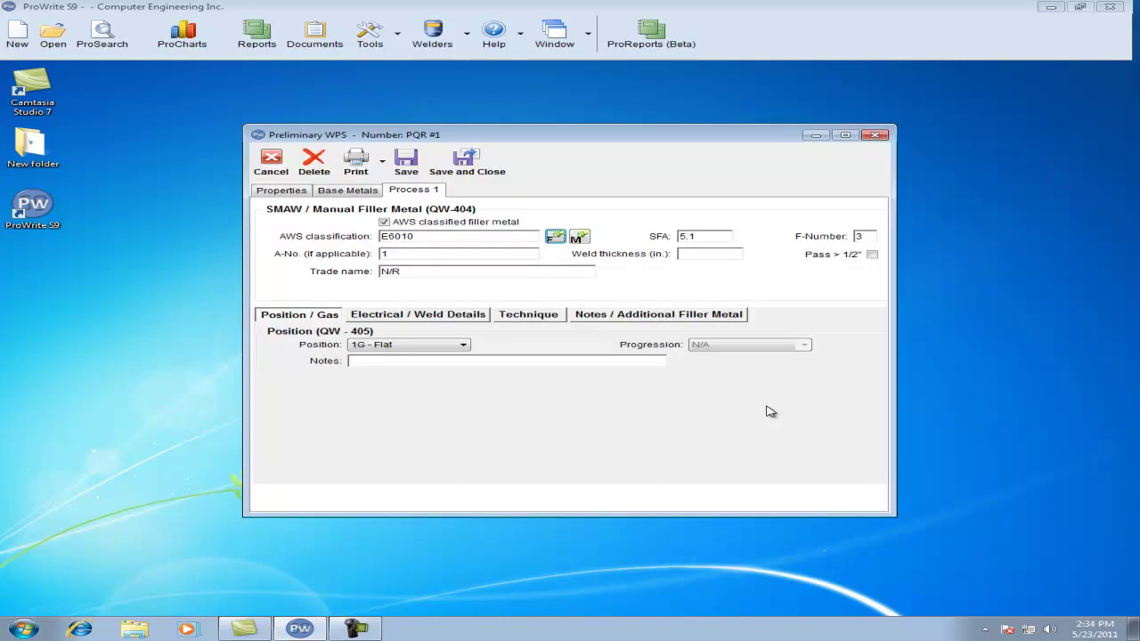
left_click(684, 254)
type("0.5")
- Choose Single pass per side under Technique and enter 'None' in the process notes
left_click(454, 316)
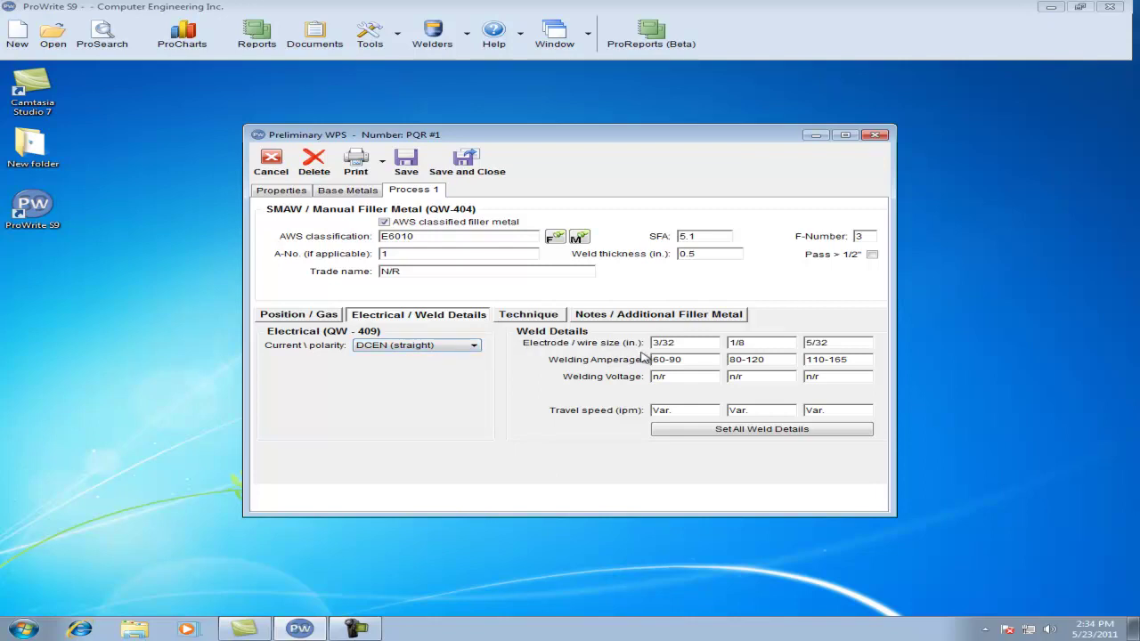
left_click(543, 321)
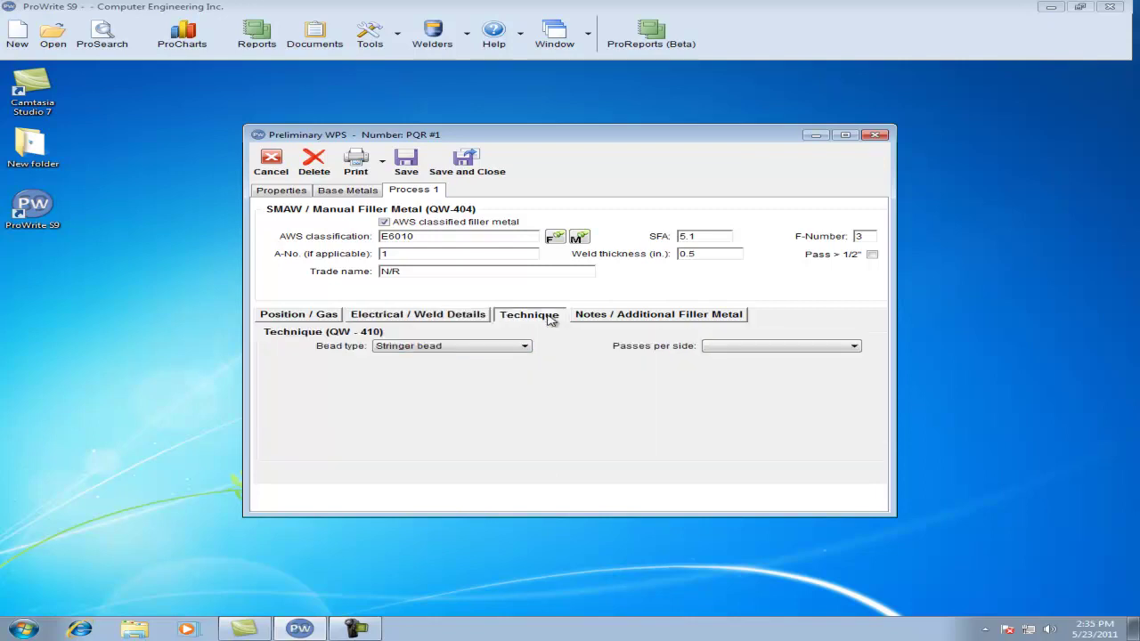
left_click(854, 347)
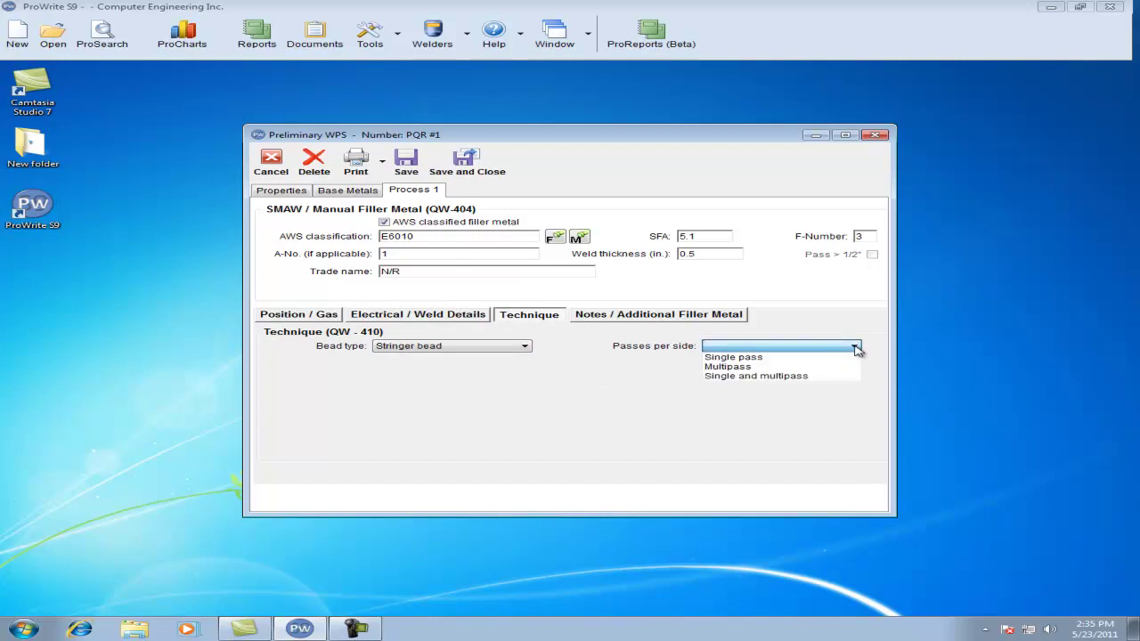
left_click(753, 357)
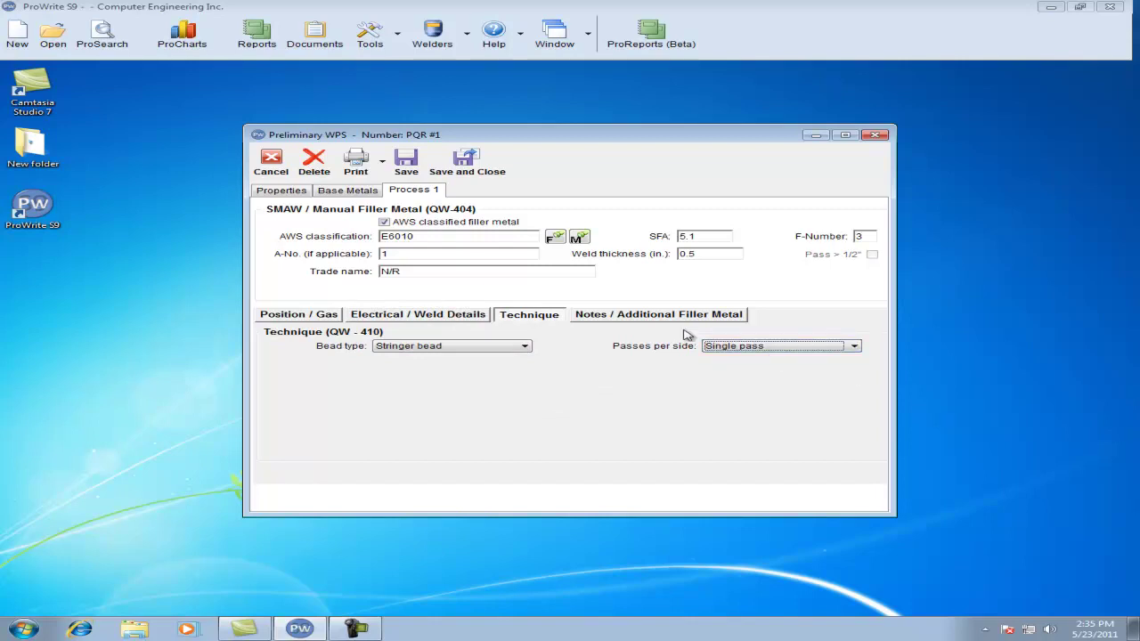
left_click(640, 320)
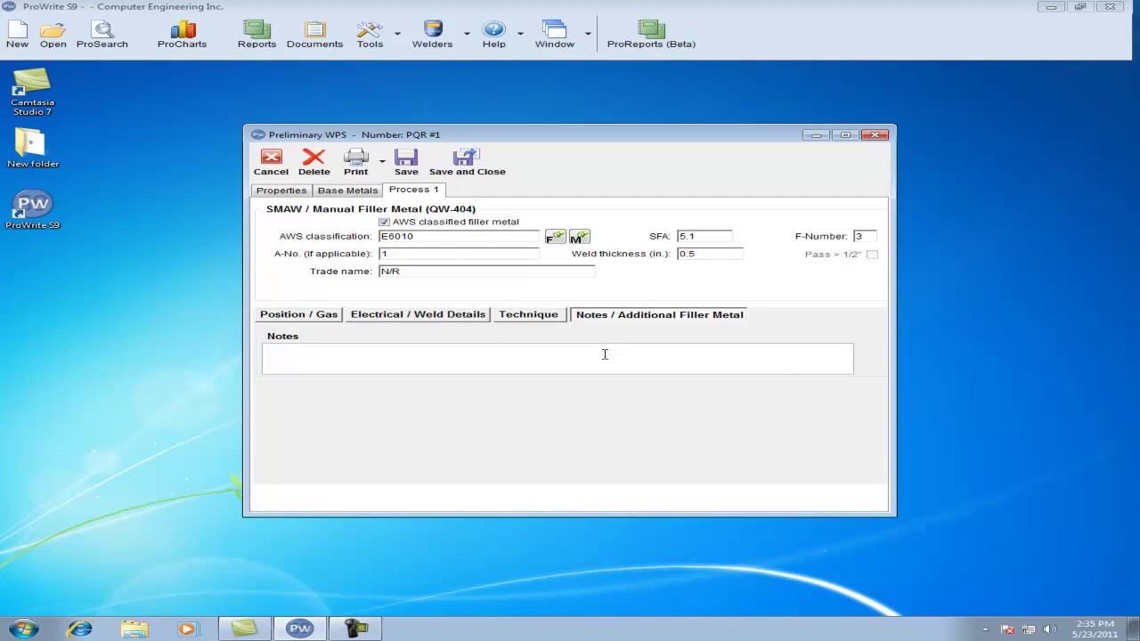
type("None")
- Save the Preliminary WPS and close its window
left_click(411, 168)
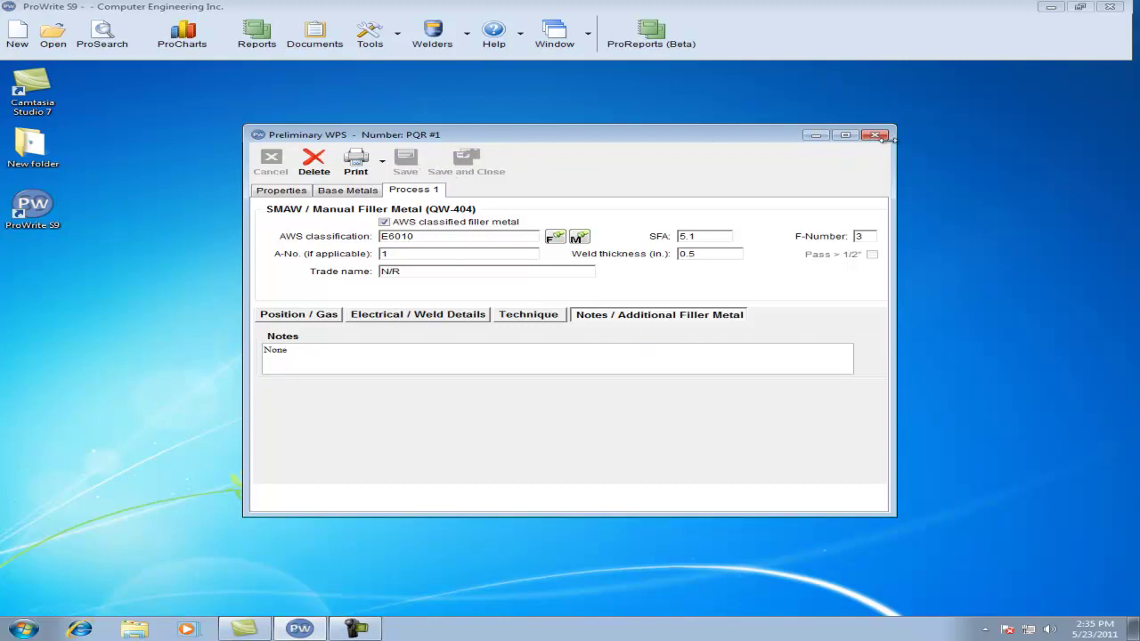
left_click(877, 136)
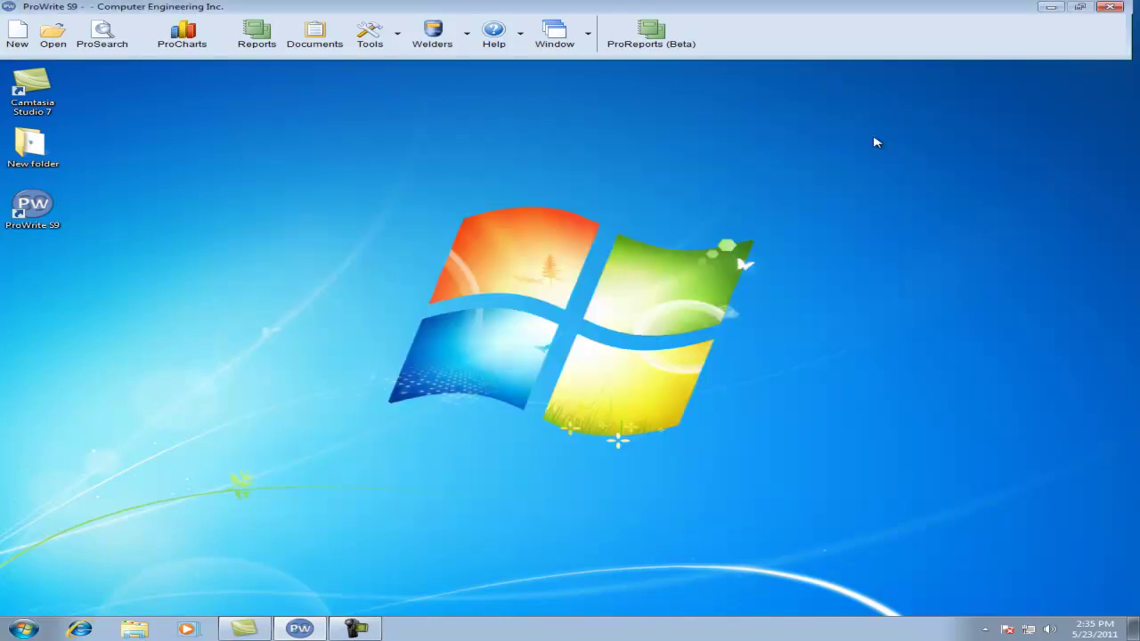